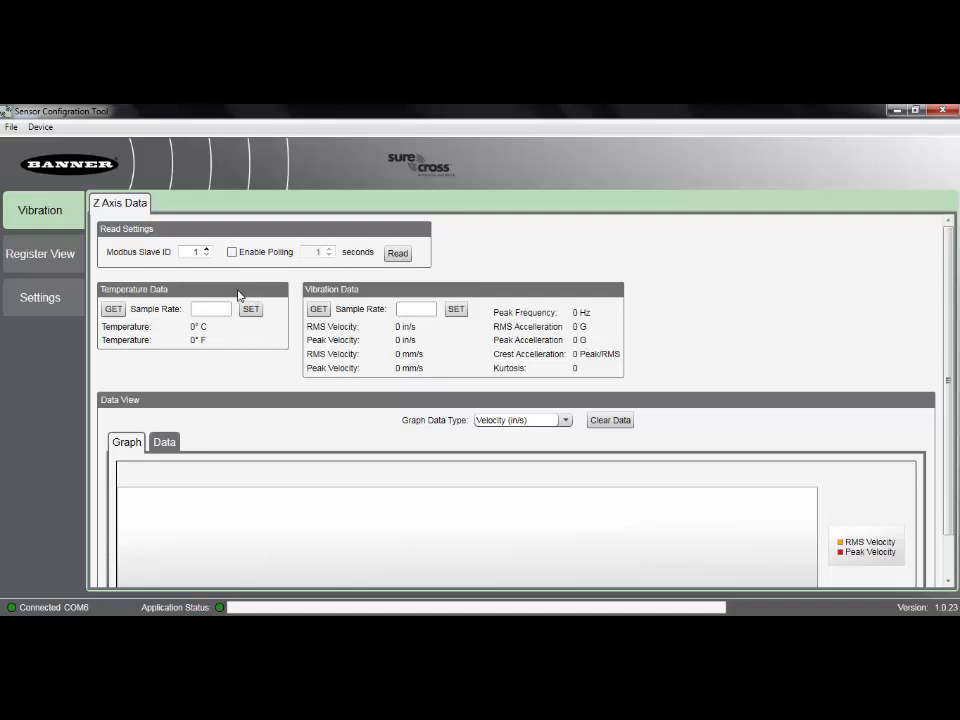
# Step: Read the temperature sample rate (16000) and vibration sample rate (62.5) from the sensor
pyautogui.click(113, 309)
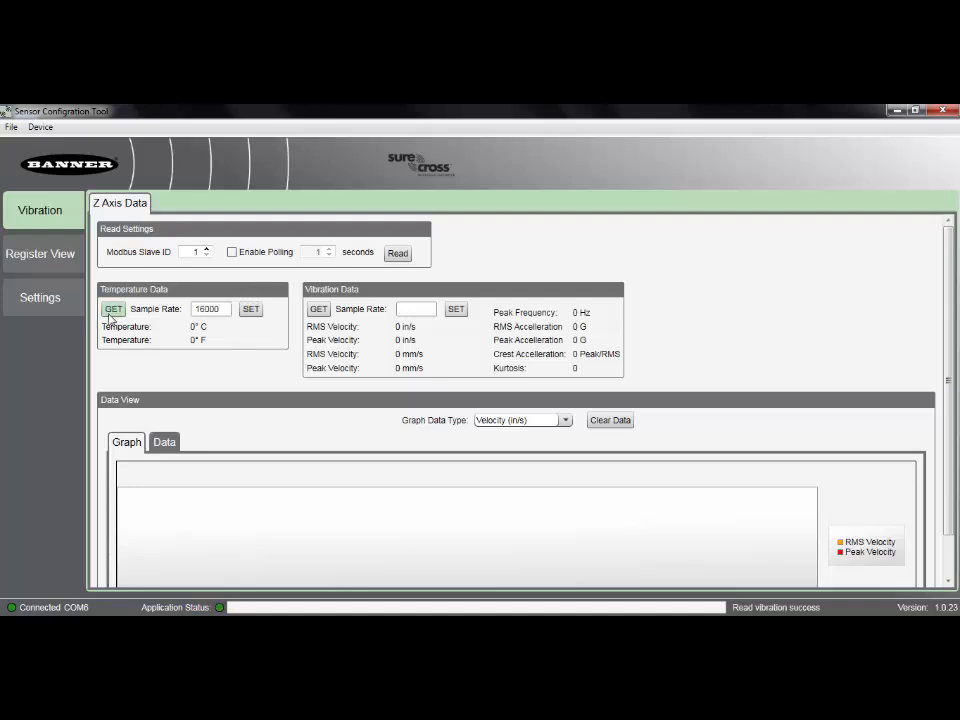
pyautogui.click(318, 309)
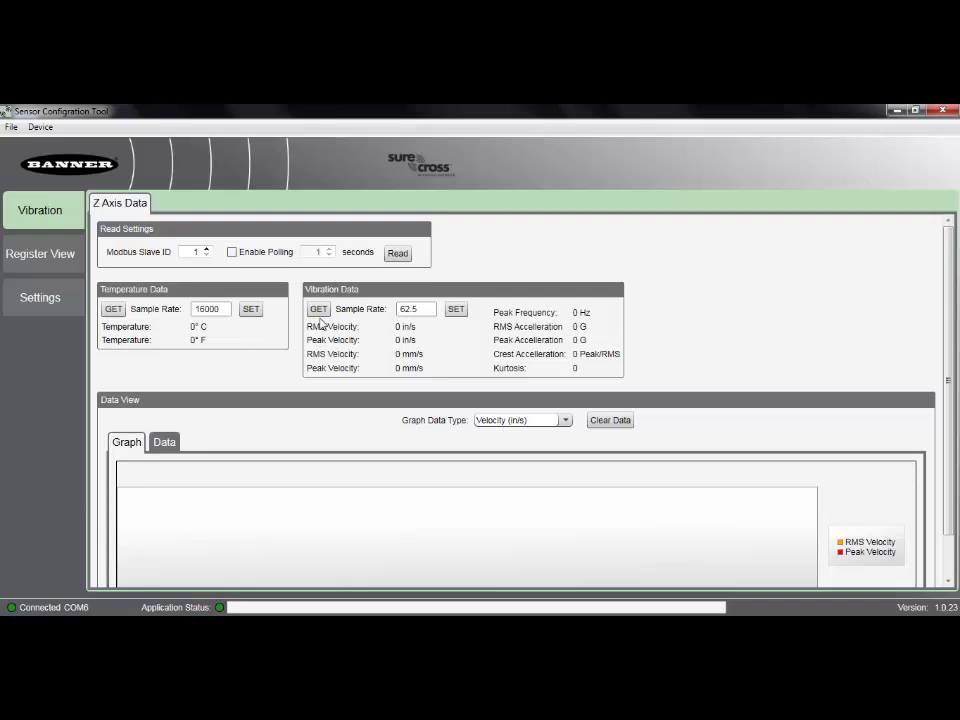
# Step: Enable polling and start polling the sensor for live temperature and vibration readings
pyautogui.click(232, 252)
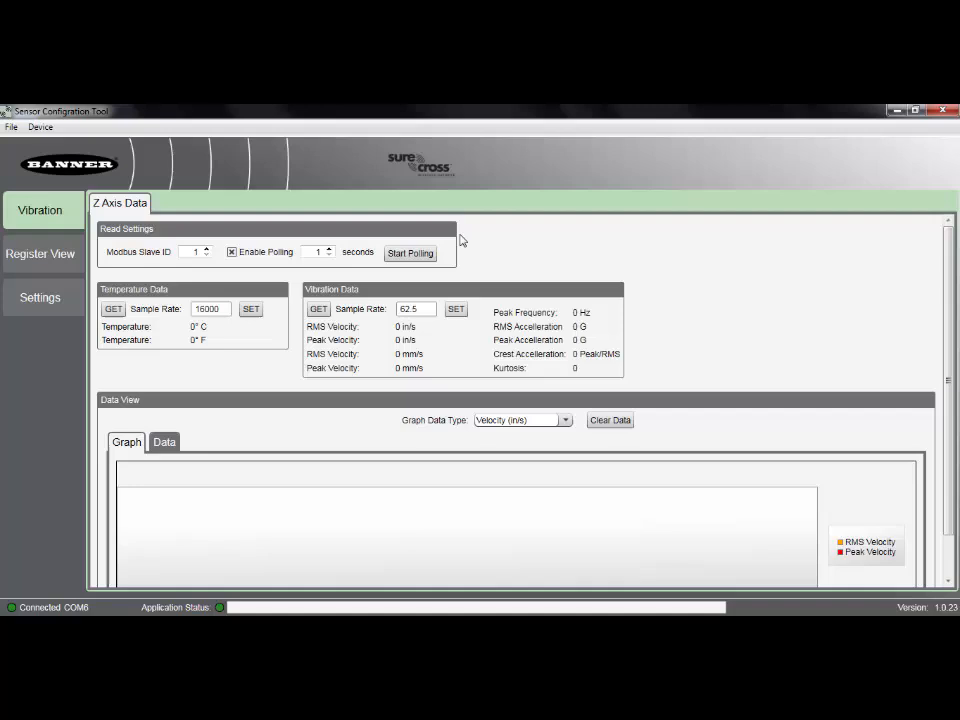
pyautogui.click(410, 253)
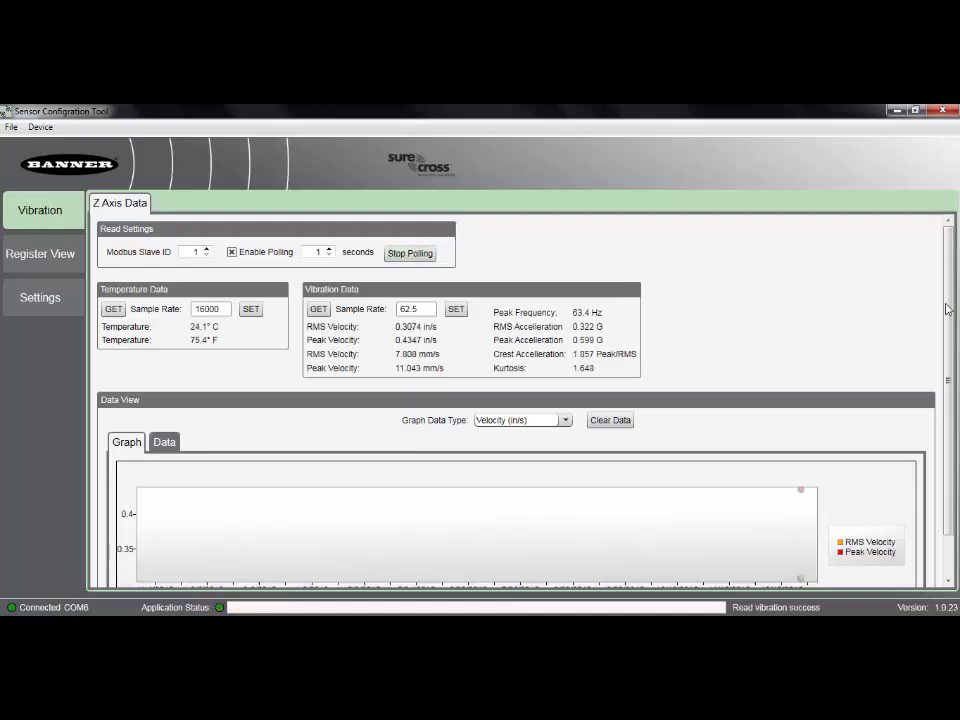
pyautogui.scroll(-1, 911, 297)
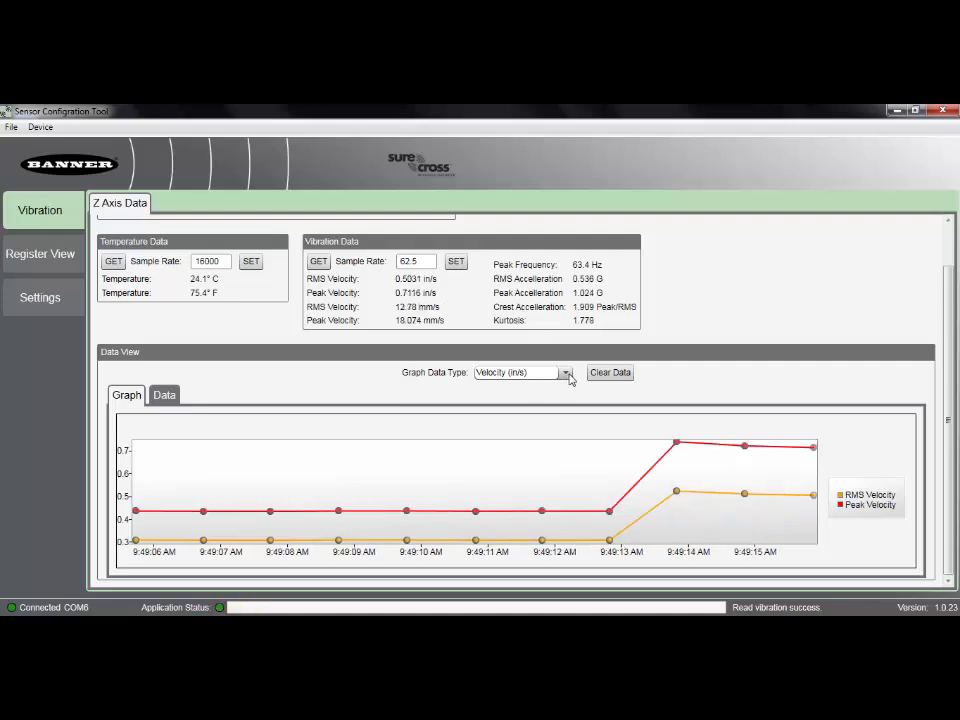
# Step: Review the Graph Data Type choices and leave the selection unchanged
pyautogui.click(568, 374)
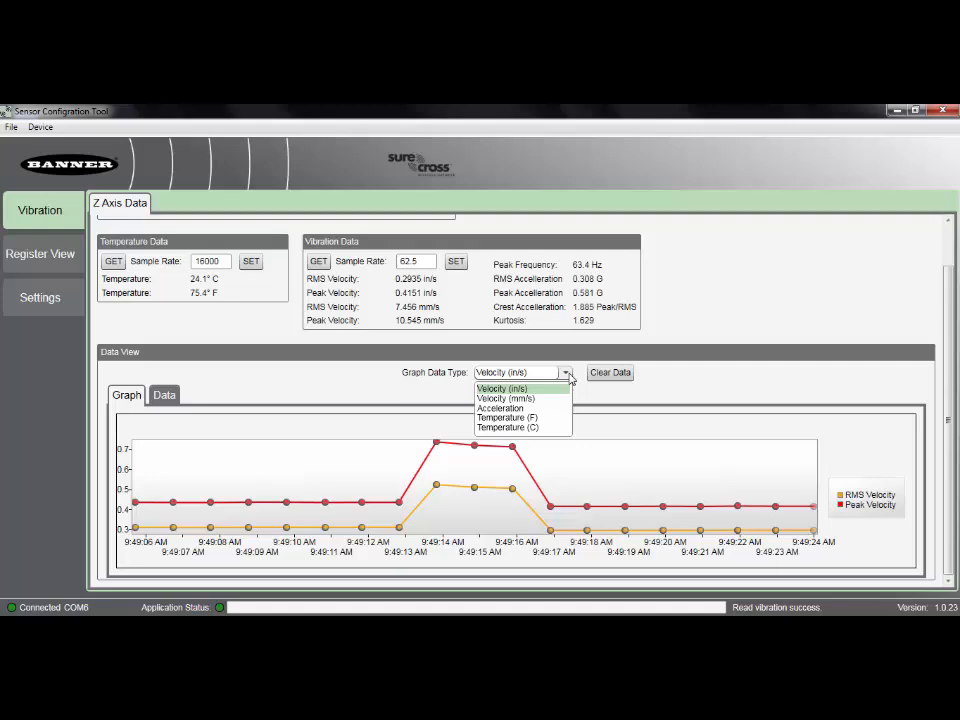
pyautogui.click(621, 354)
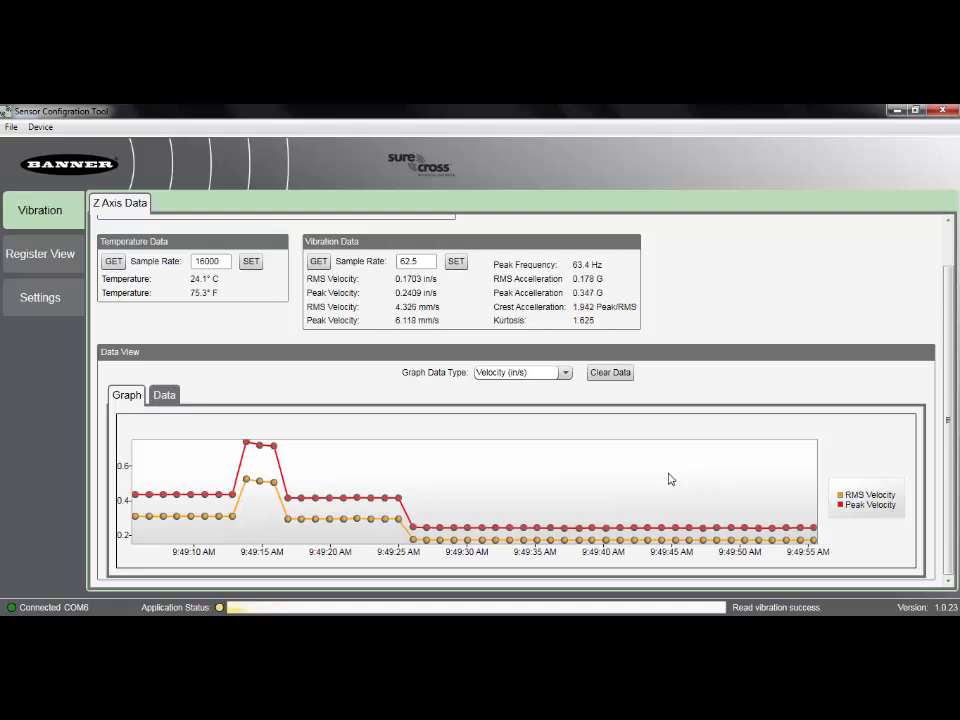
# Step: Show the logged RMS and Peak Velocity readings as timestamped lists in the Data view
pyautogui.click(165, 395)
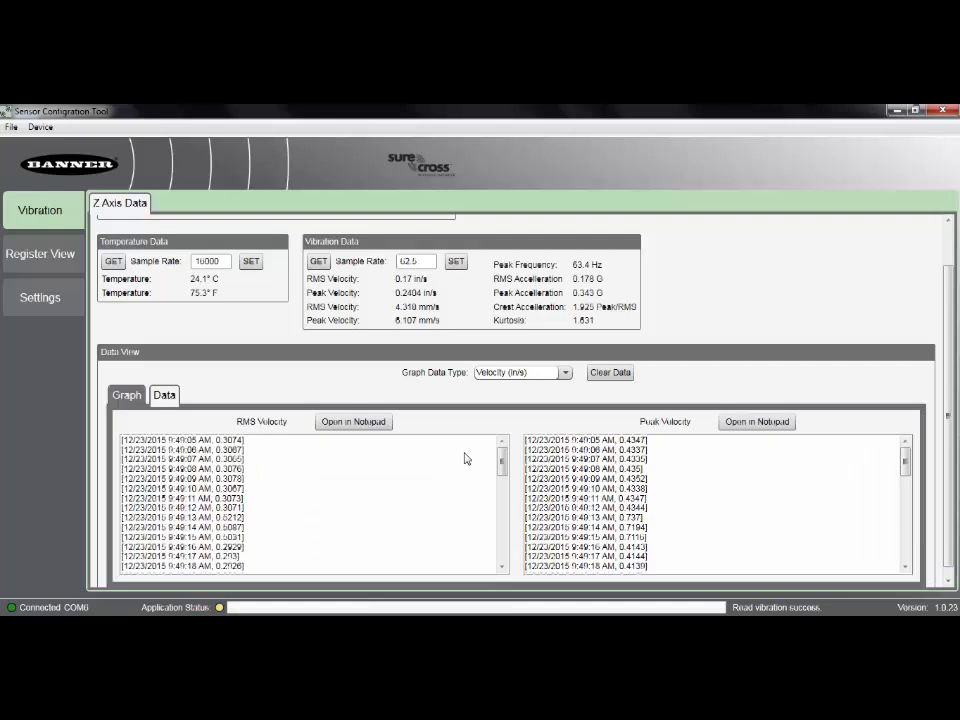
pyautogui.click(565, 373)
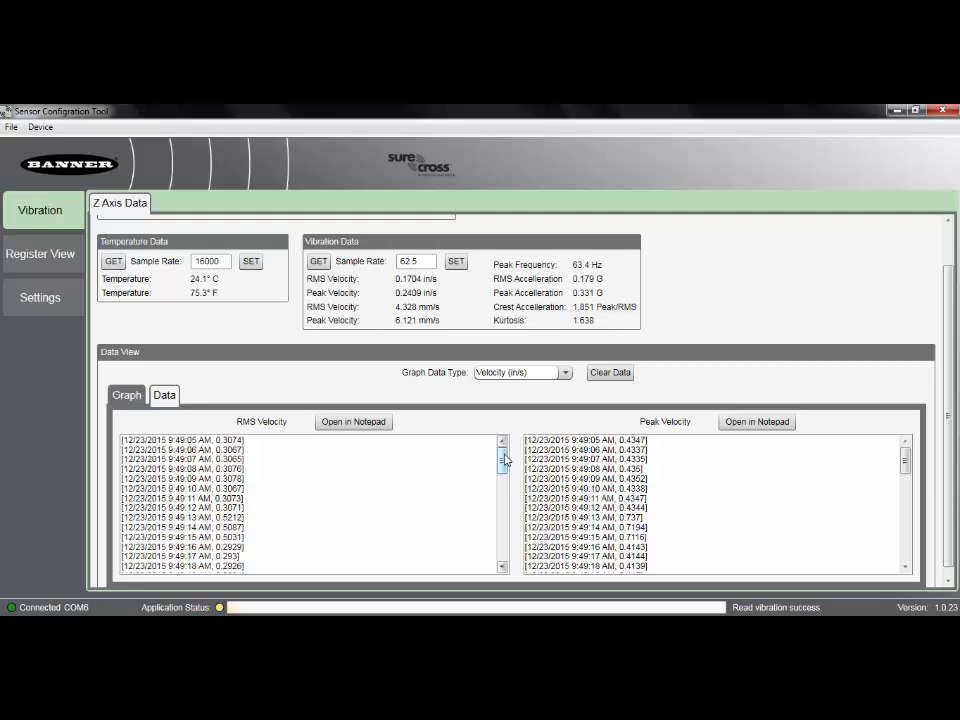
pyautogui.moveTo(503, 458); pyautogui.dragTo(503, 560)
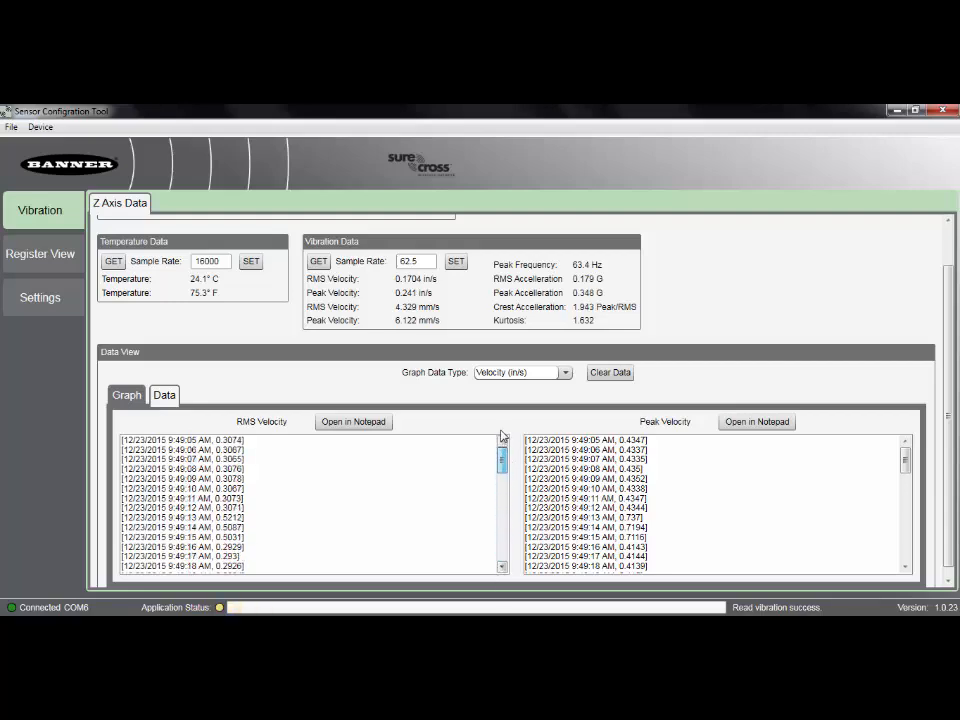
# Step: Open the RMS Velocity log in Notepad
pyautogui.click(356, 423)
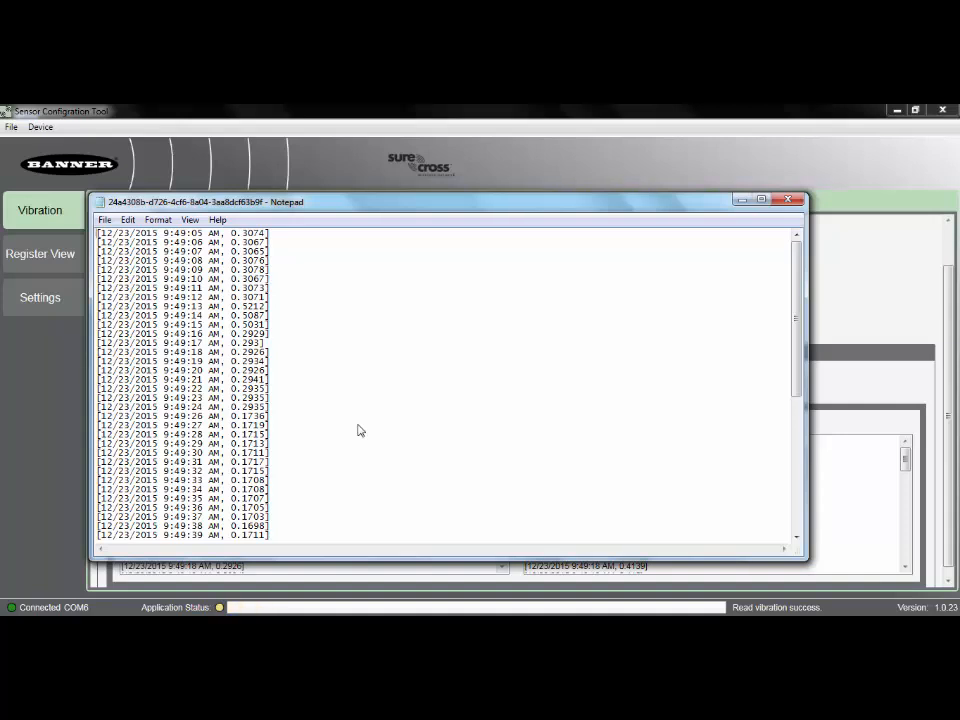
# Step: Close the Notepad log and return to the live Velocity (in/s) graph
pyautogui.click(790, 203)
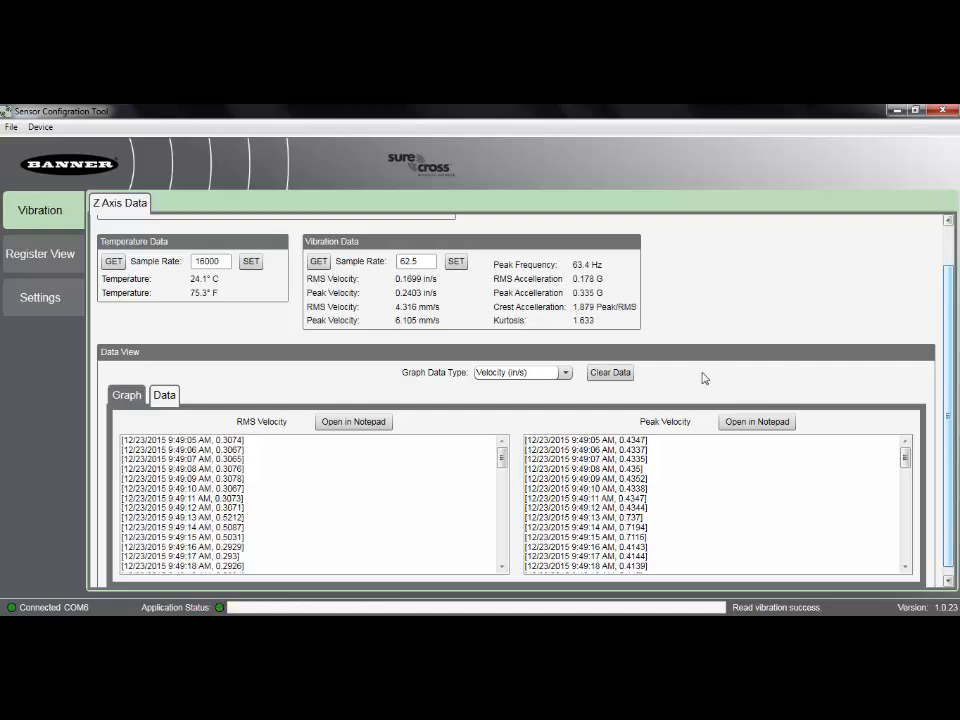
pyautogui.click(566, 374)
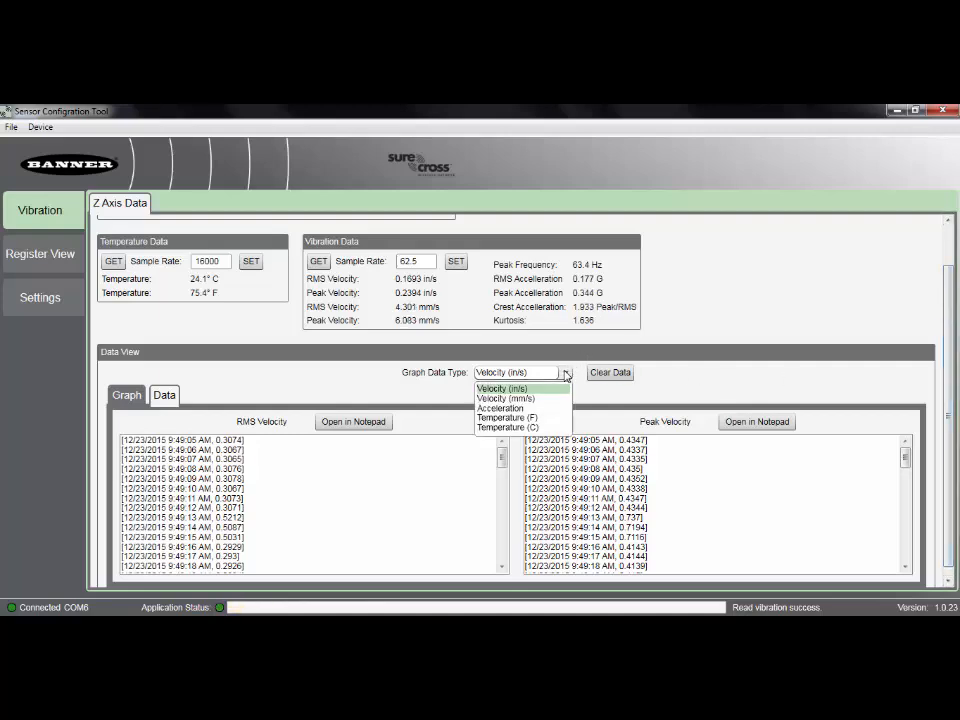
pyautogui.click(566, 374)
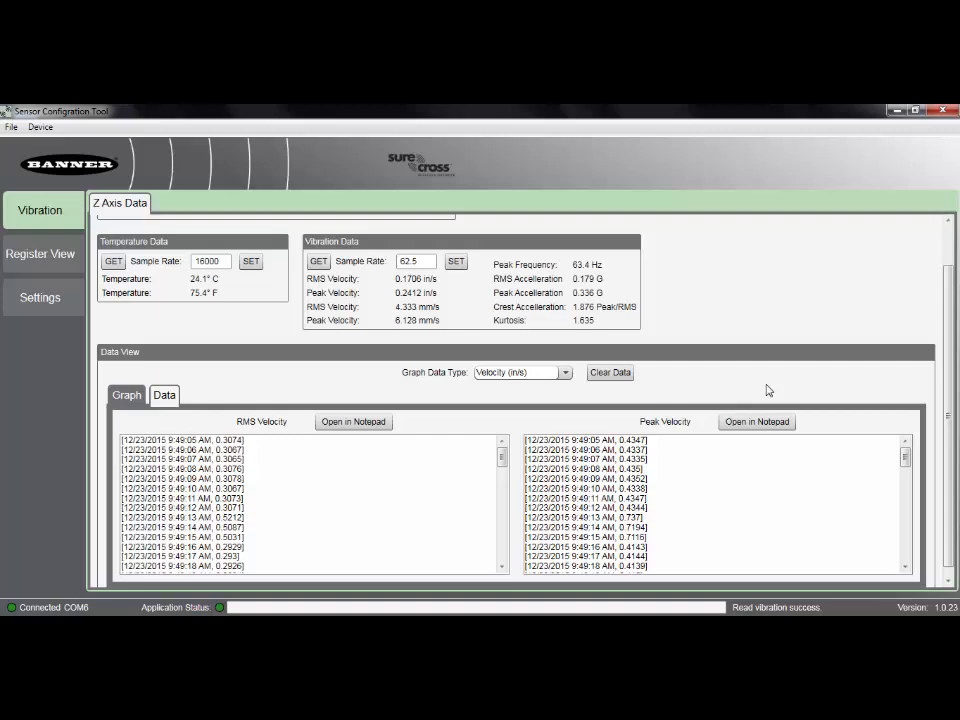
pyautogui.click(126, 395)
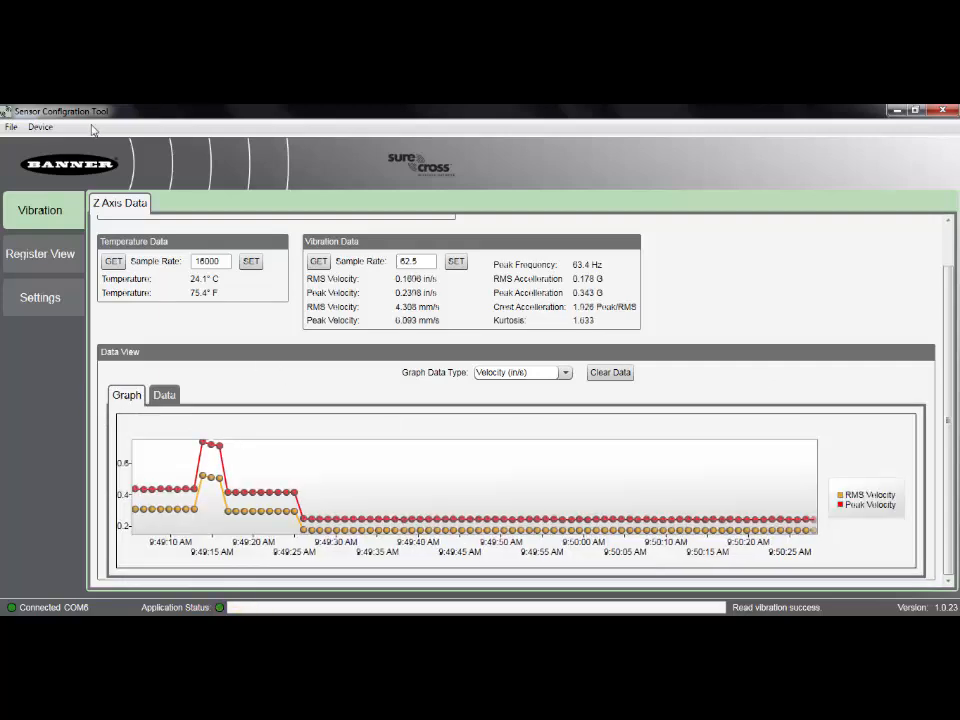
# Step: Show the Device Type dialog via Device > Device Type and review the available device types
pyautogui.click(40, 127)
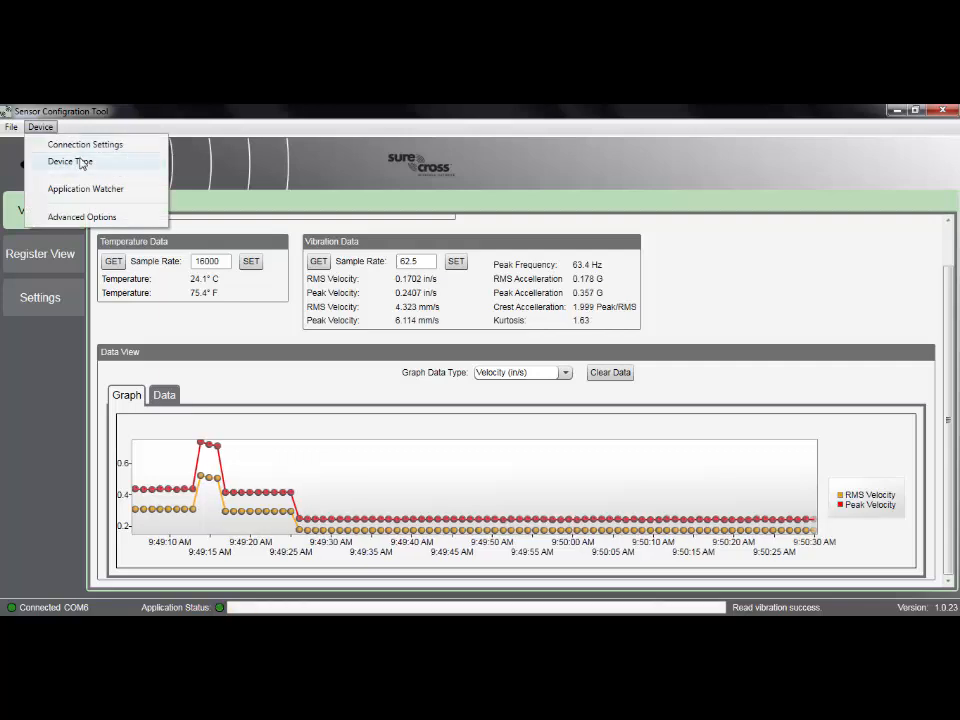
pyautogui.click(75, 158)
pyautogui.click(548, 352)
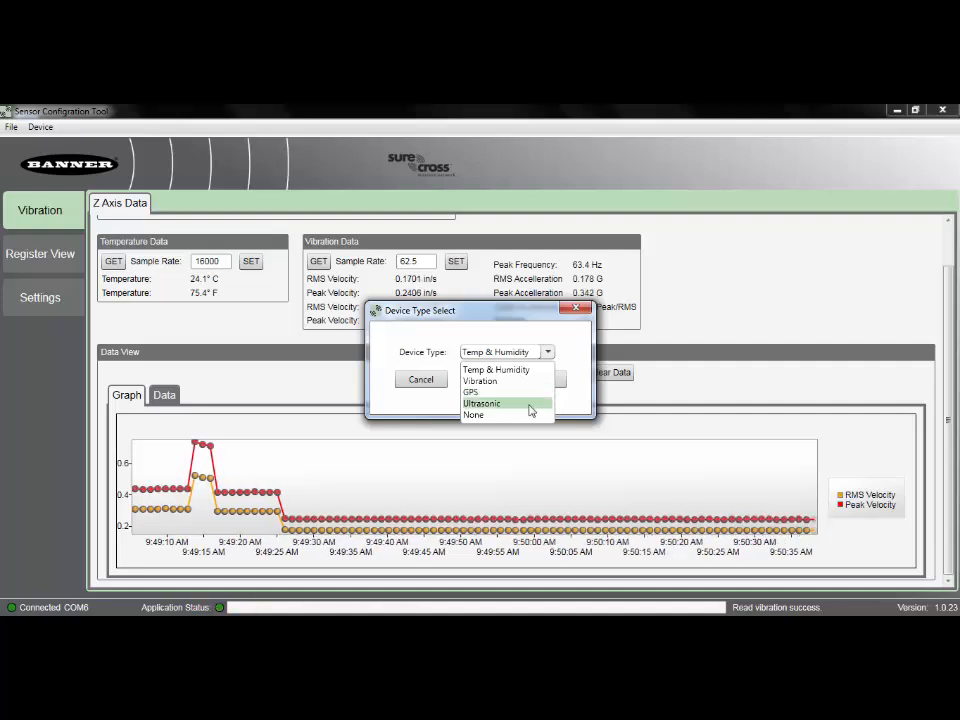
pyautogui.click(570, 400)
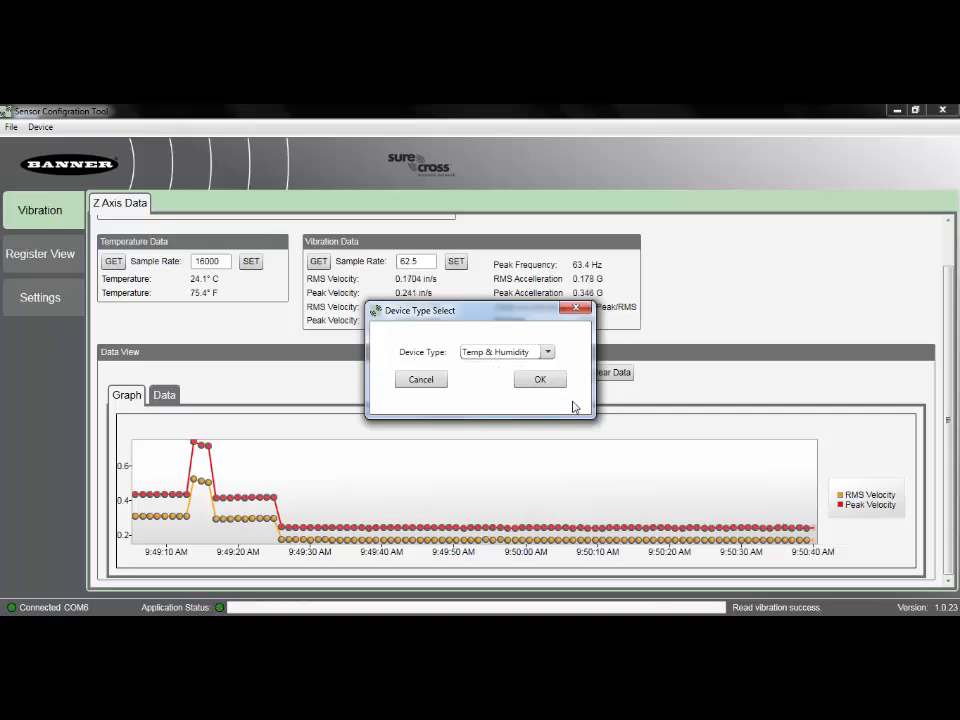